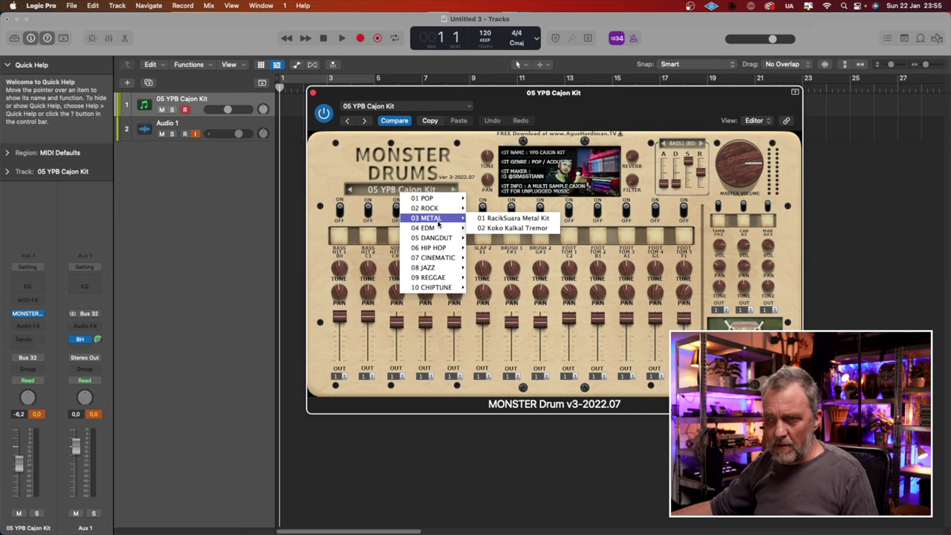
Load the 01 RacikSuara Metal Kit in the drum instrument and close its window
{"action": "left_click", "coordinate": [487, 219]}
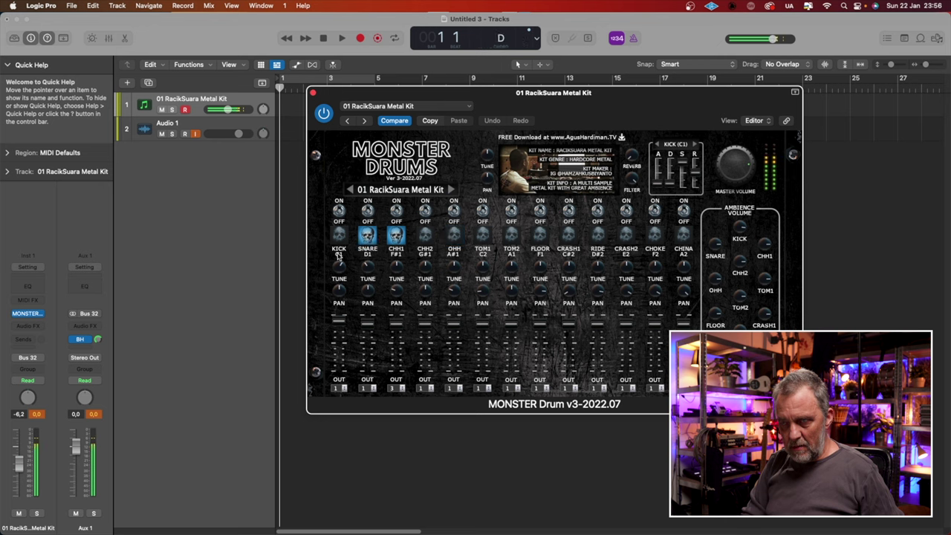
{"action": "left_click", "coordinate": [313, 93]}
Replace the first track's drum instrument with MONSTER Strings v1.2022.09 in stereo and reposition its window
{"action": "left_click", "coordinate": [41, 314]}
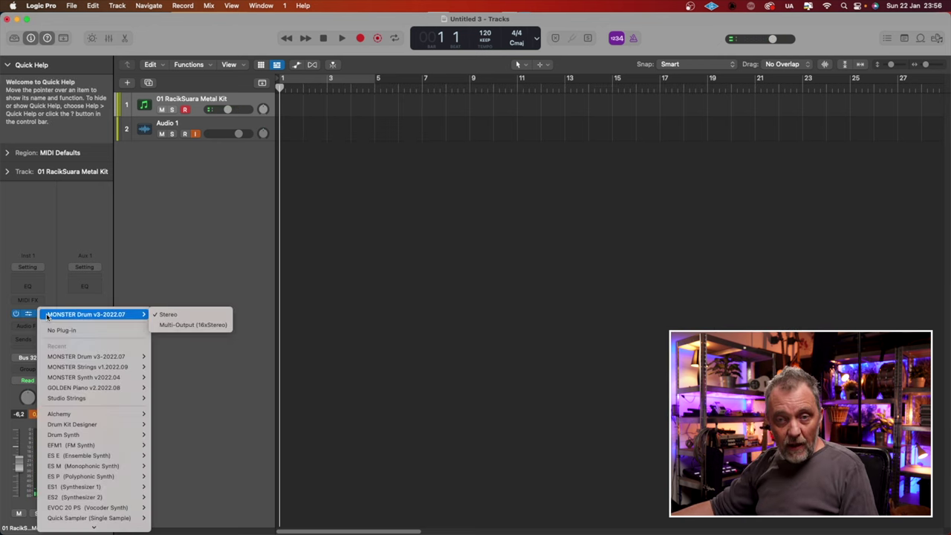
{"action": "mouse_move", "coordinate": [102, 378]}
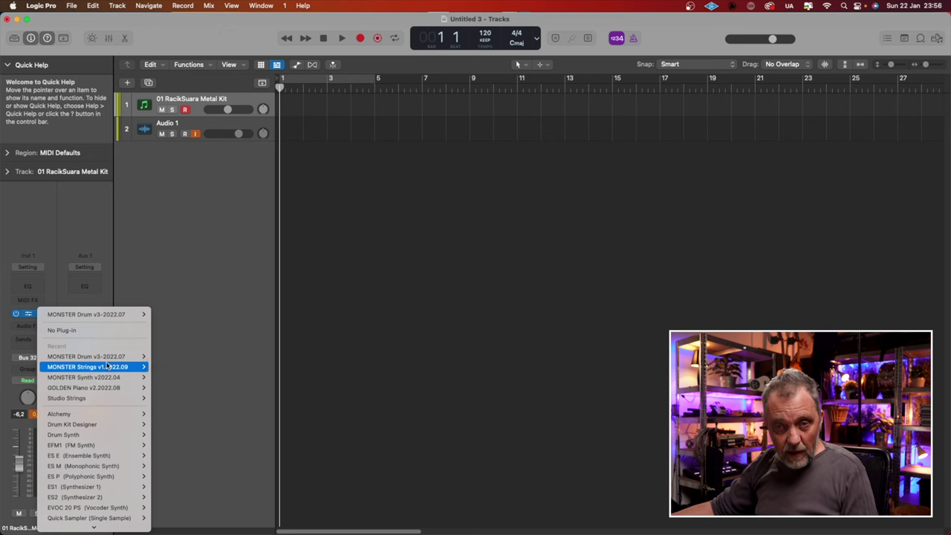
{"action": "left_click", "coordinate": [181, 366]}
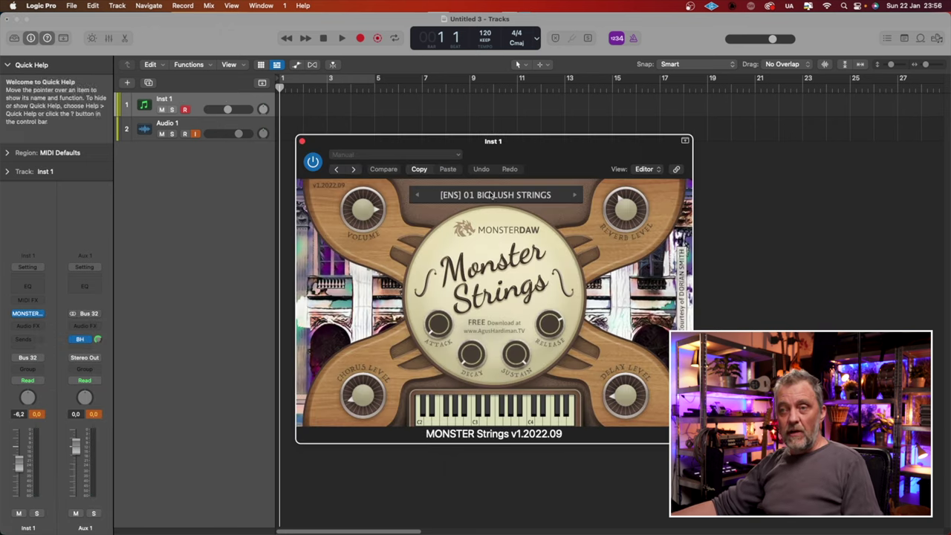
{"action": "left_click_drag", "start_coordinate": [512, 151], "coordinate": [527, 121]}
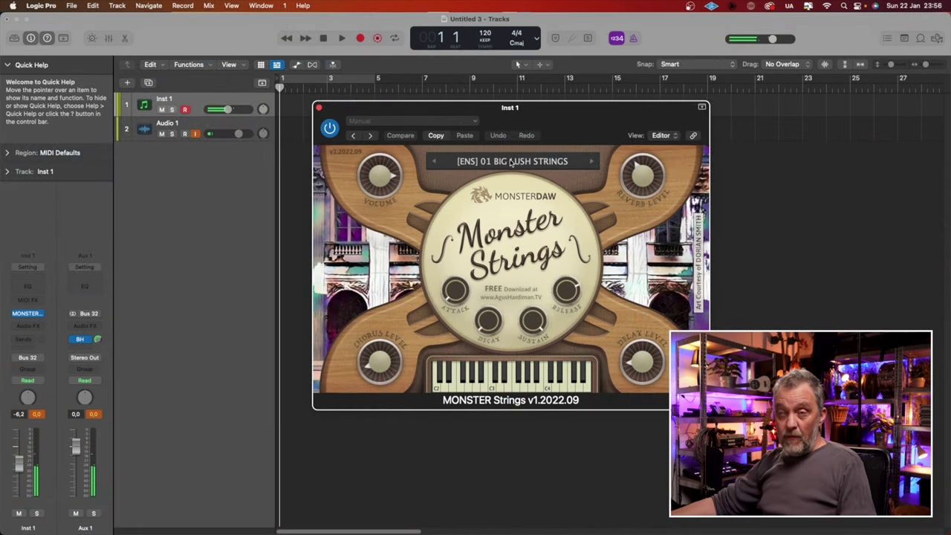
Load the ensemble preset 02 KING'S CHAMBER in the strings instrument
{"action": "left_click", "coordinate": [511, 163]}
{"action": "mouse_move", "coordinate": [511, 165]}
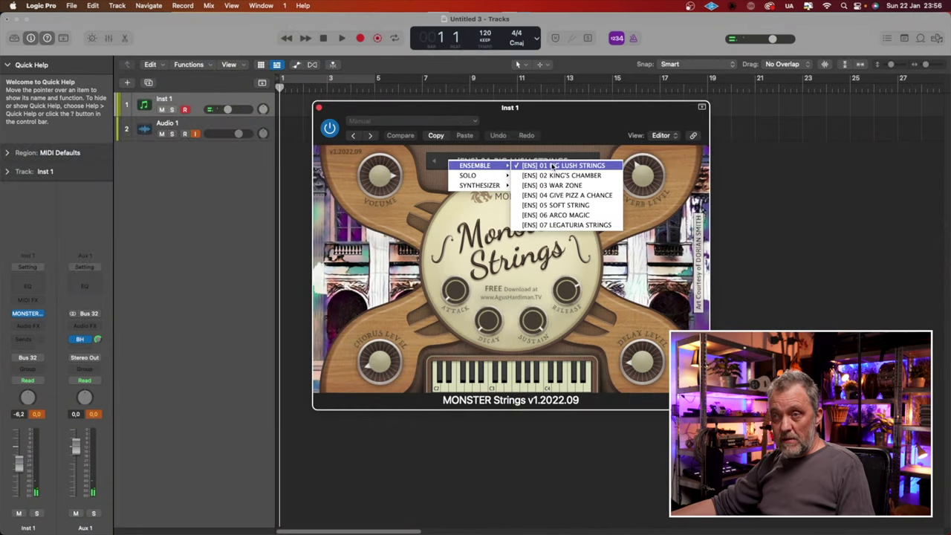
{"action": "left_click", "coordinate": [558, 175]}
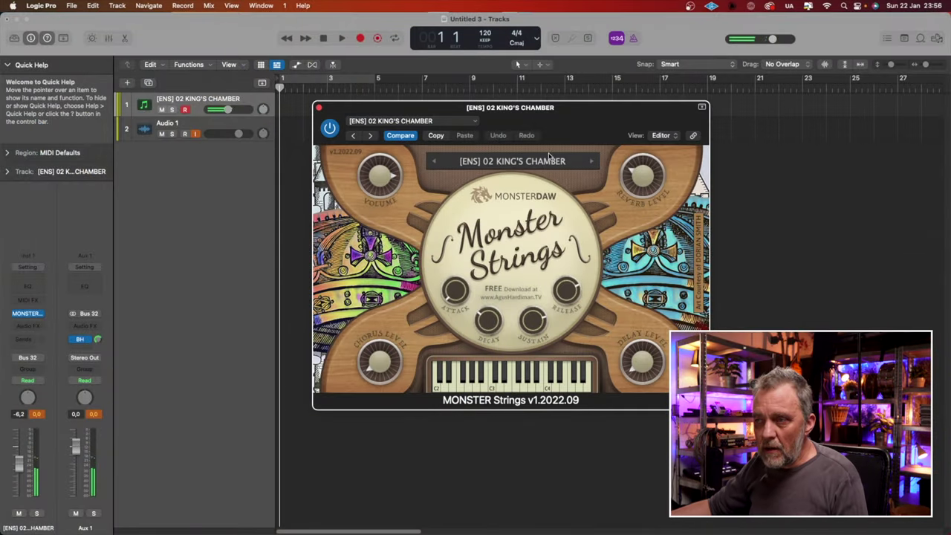
Load the synthesizer preset 01 OLD FACTORY in the strings instrument
{"action": "left_click", "coordinate": [547, 160]}
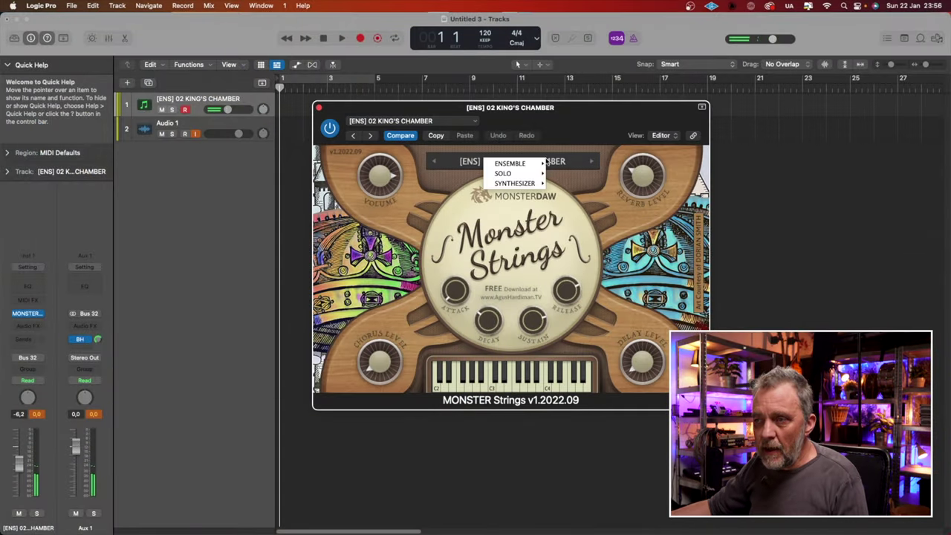
{"action": "mouse_move", "coordinate": [535, 174]}
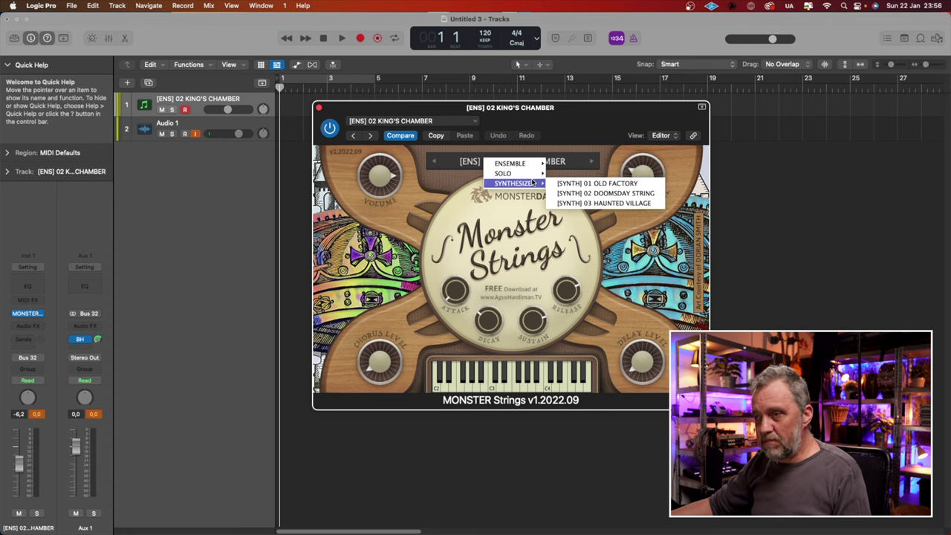
{"action": "left_click", "coordinate": [586, 183]}
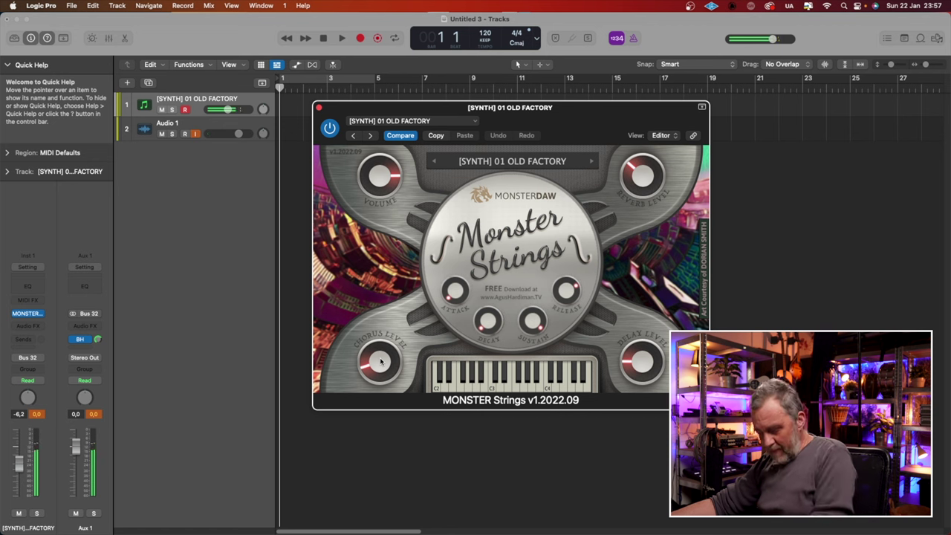
Turn the strings instrument's Chorus Level and Delay Level down to their minimum
{"action": "left_click_drag", "start_coordinate": [378, 364], "coordinate": [385, 413]}
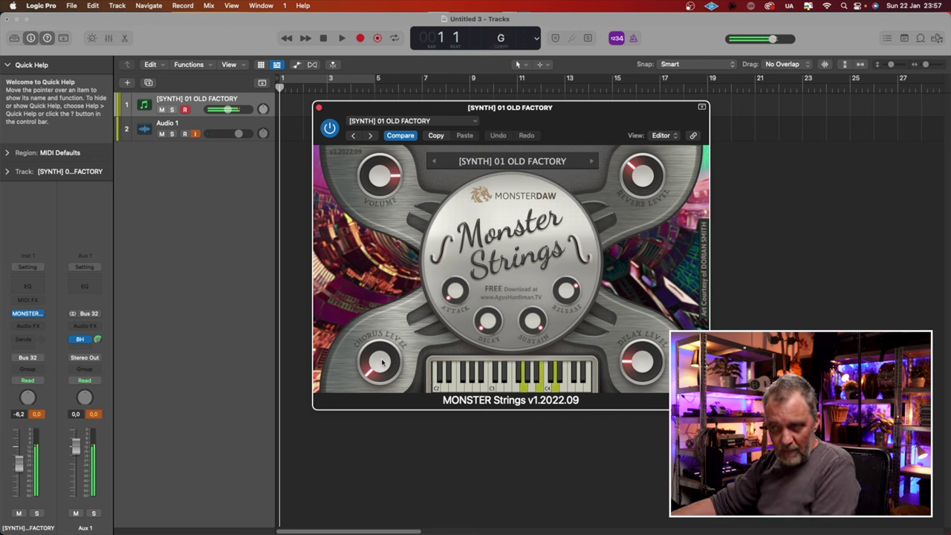
{"action": "left_click_drag", "start_coordinate": [376, 334], "coordinate": [379, 425]}
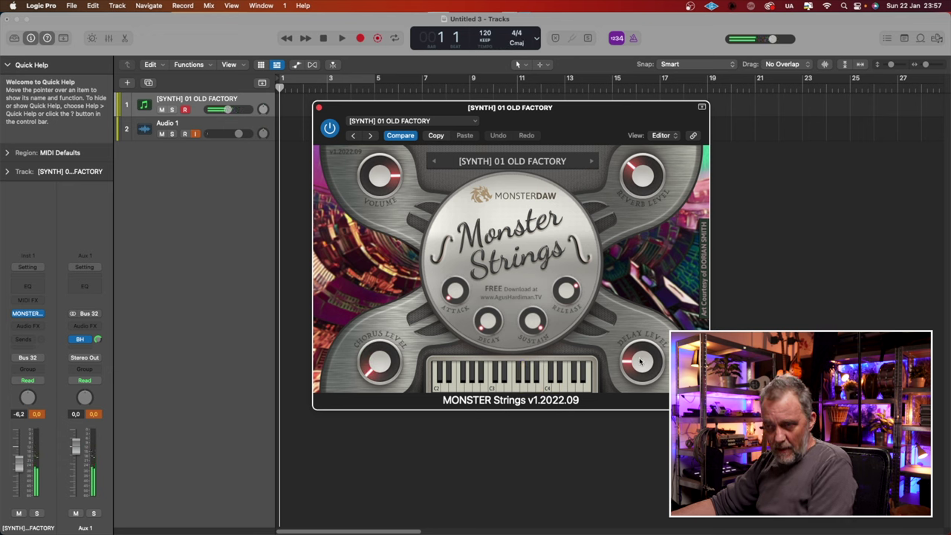
{"action": "left_click_drag", "start_coordinate": [640, 362], "coordinate": [618, 431]}
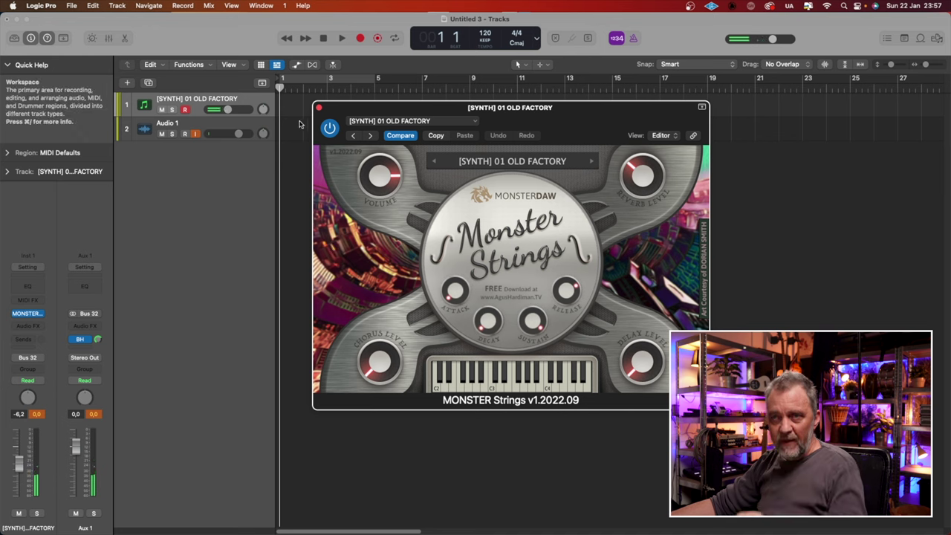
Replace MONSTER Strings on the first track with MONSTER Synth v2022.04 and view its cutoff filter types
{"action": "left_click", "coordinate": [319, 107]}
{"action": "left_click", "coordinate": [43, 315]}
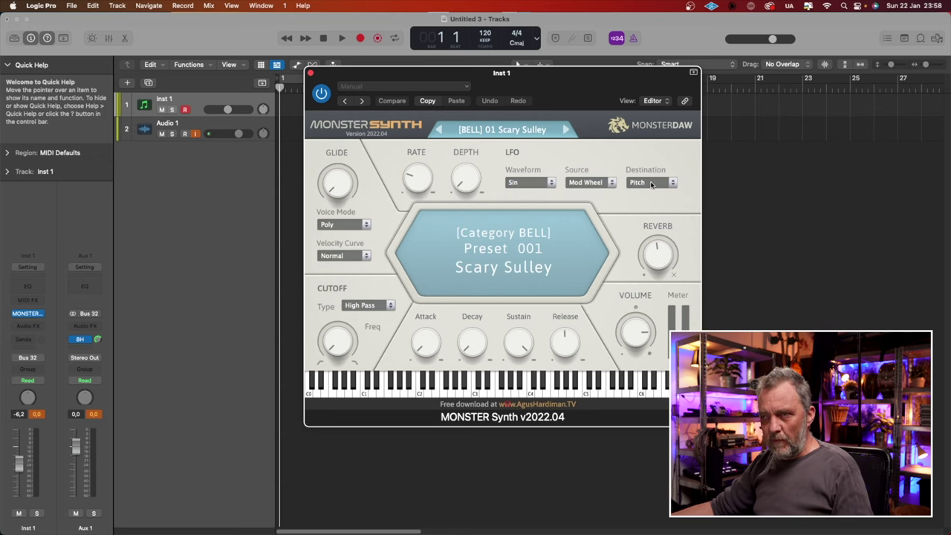
{"action": "left_click", "coordinate": [391, 307]}
{"action": "left_click", "coordinate": [377, 290]}
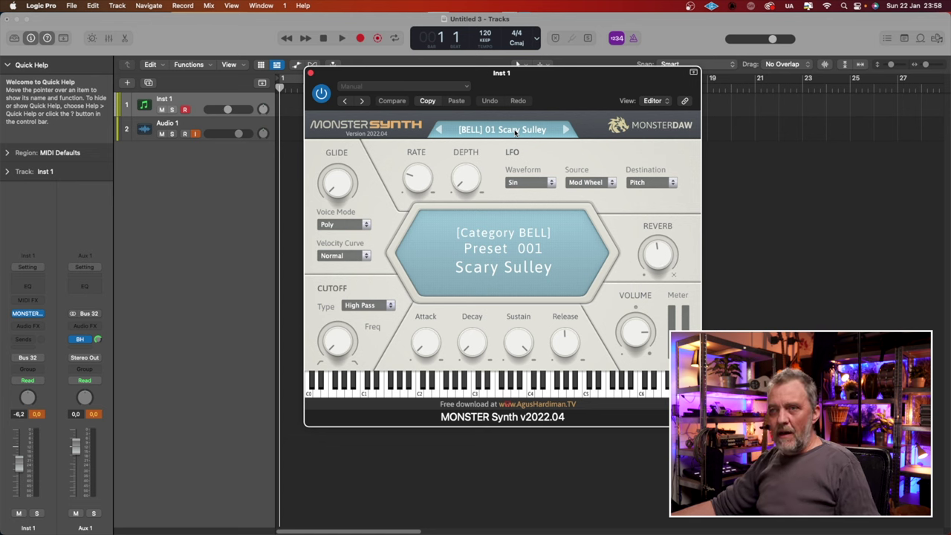
Load the bell preset 07 Basilisk Serpent in the synth
{"action": "left_click", "coordinate": [515, 131]}
{"action": "mouse_move", "coordinate": [513, 135]}
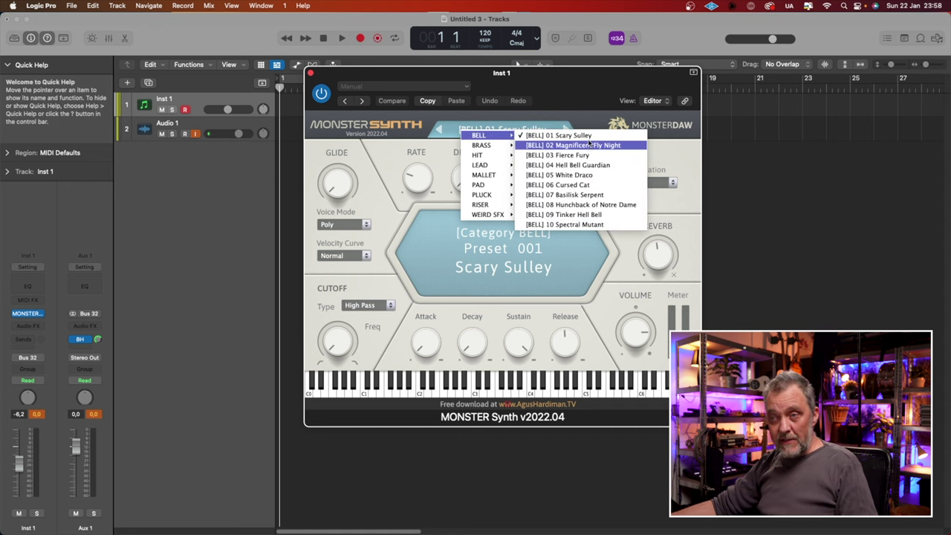
{"action": "left_click", "coordinate": [607, 194]}
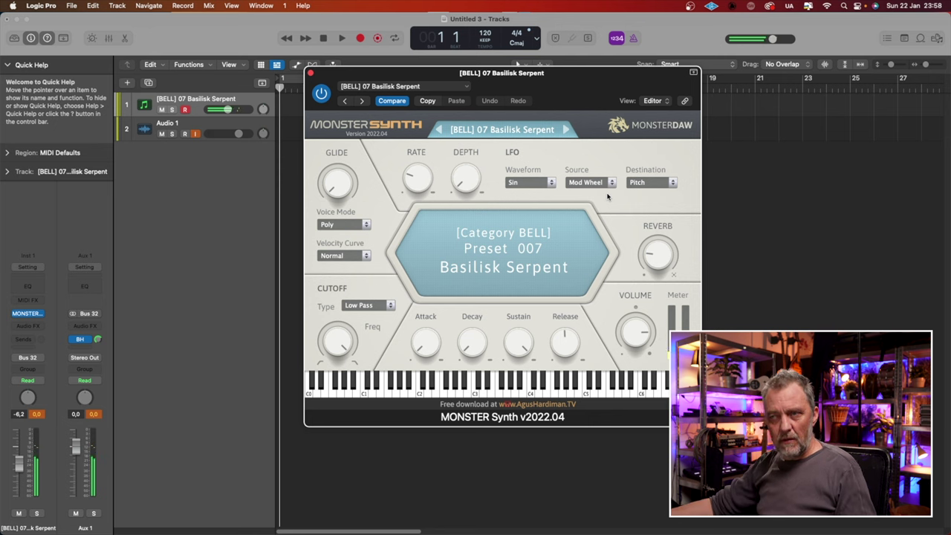
Audition the hit preset 06 Zeus War Dog, followed by the hit preset 05 Lightning Golem, in the synth
{"action": "left_click", "coordinate": [523, 137]}
{"action": "mouse_move", "coordinate": [517, 153]}
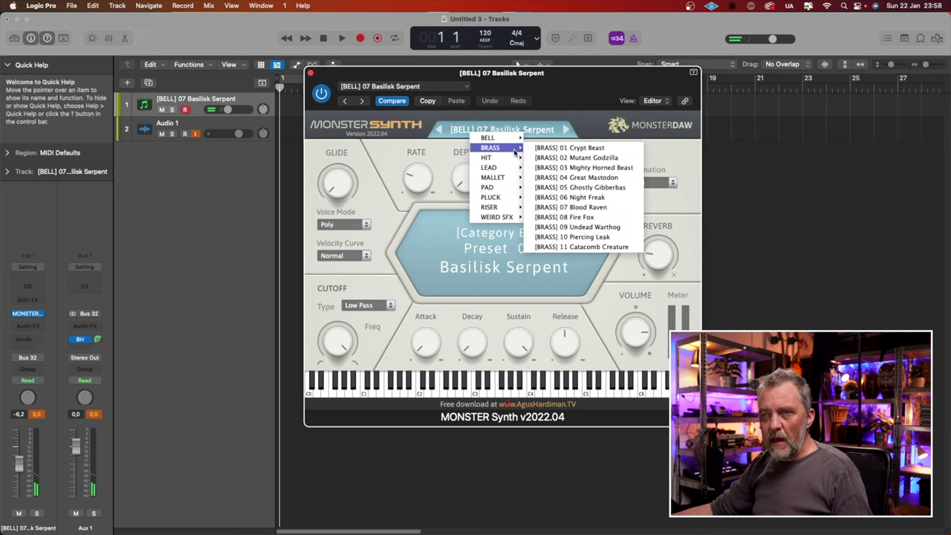
{"action": "left_click", "coordinate": [625, 210]}
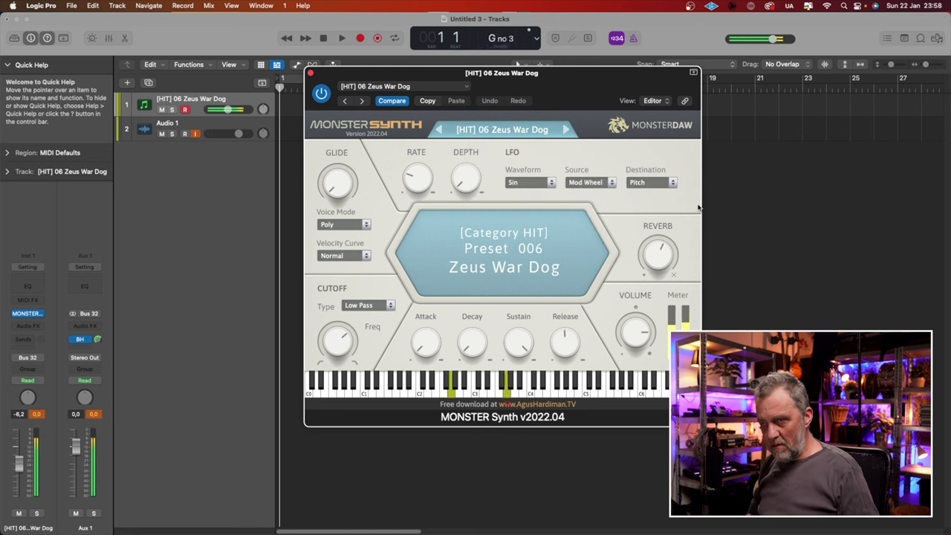
{"action": "left_click", "coordinate": [553, 127]}
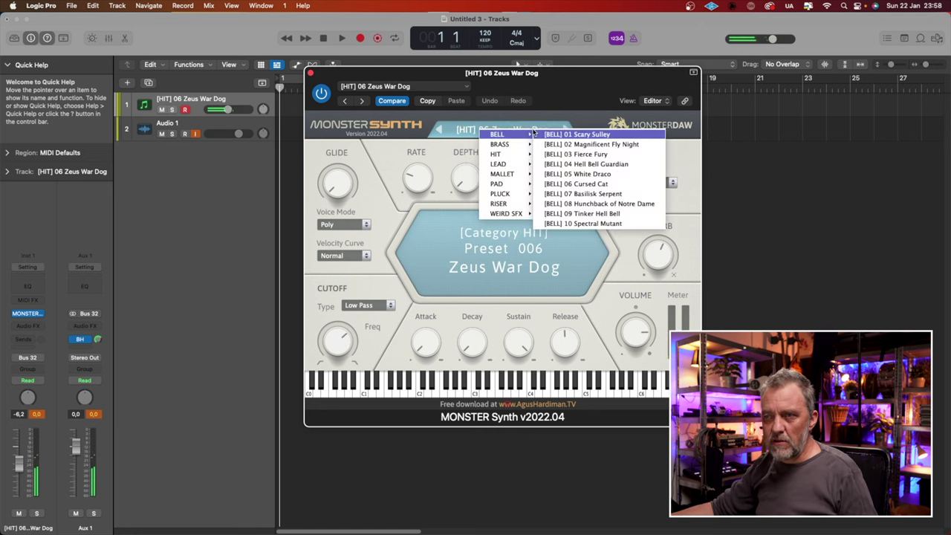
{"action": "mouse_move", "coordinate": [506, 154]}
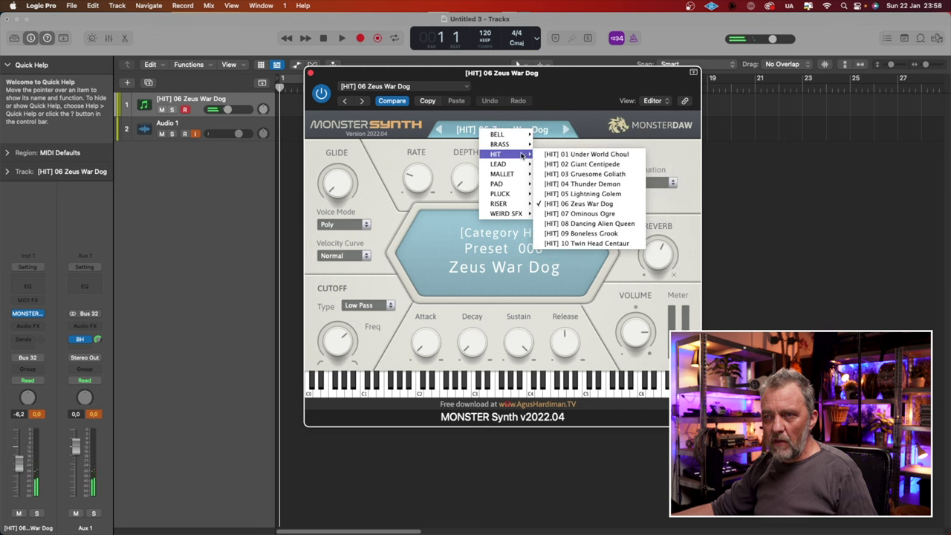
{"action": "left_click", "coordinate": [623, 195]}
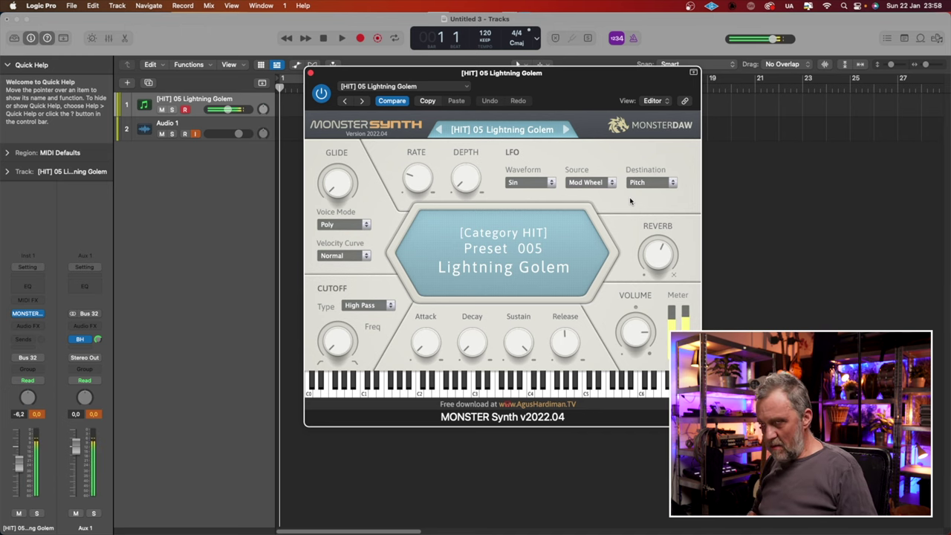
Load the pad preset 10 Sand Creeper in the synth
{"action": "left_click", "coordinate": [492, 129]}
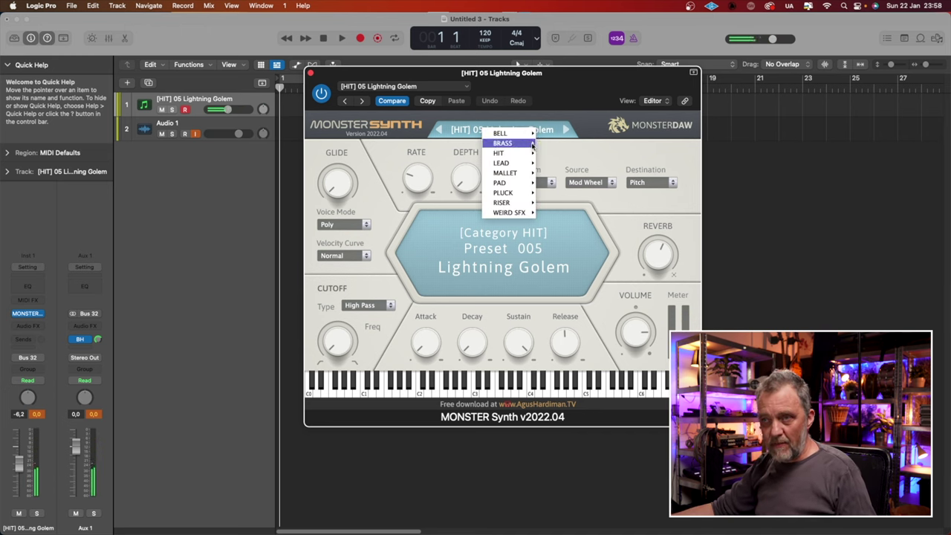
{"action": "mouse_move", "coordinate": [529, 168]}
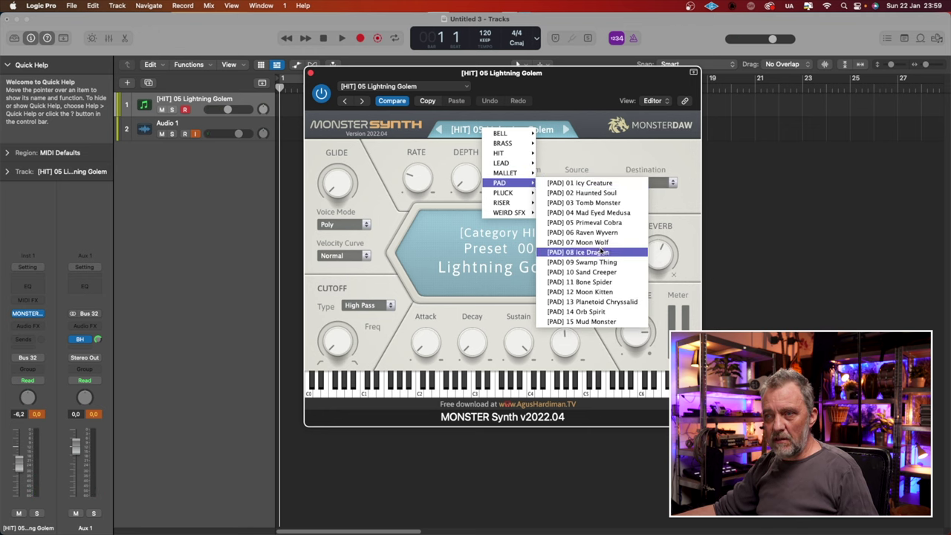
{"action": "left_click", "coordinate": [625, 272]}
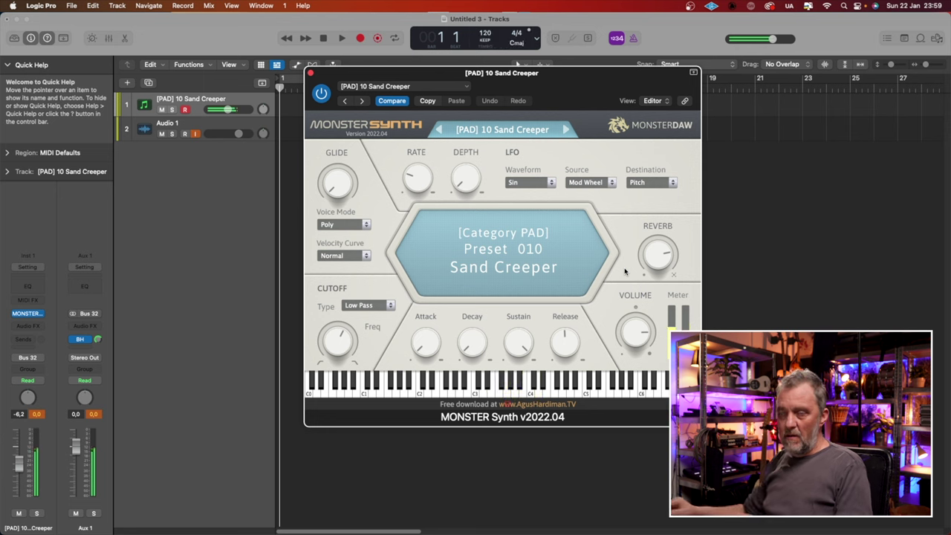
Load the pluck preset 01 Frost Snake in the synth and set its cutoff type to Low Pass
{"action": "left_click", "coordinate": [523, 136]}
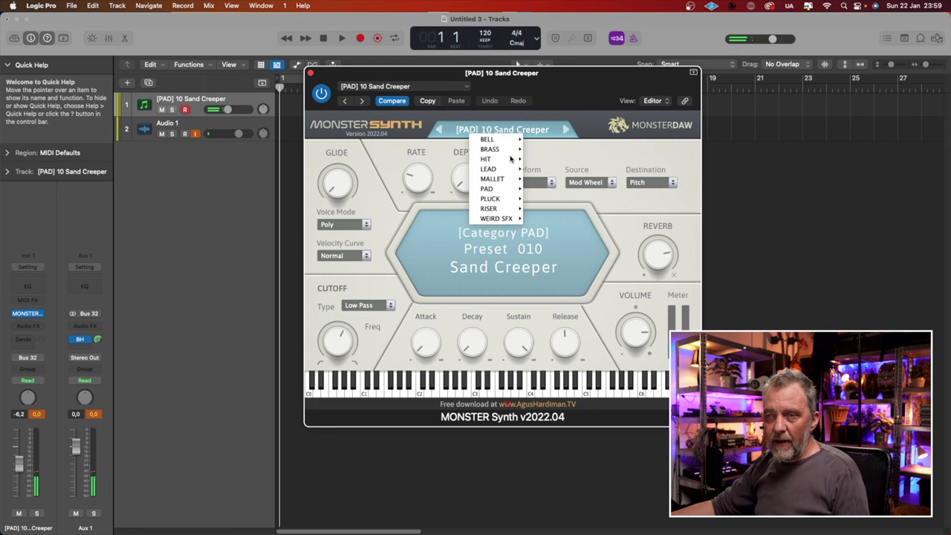
{"action": "mouse_move", "coordinate": [513, 199]}
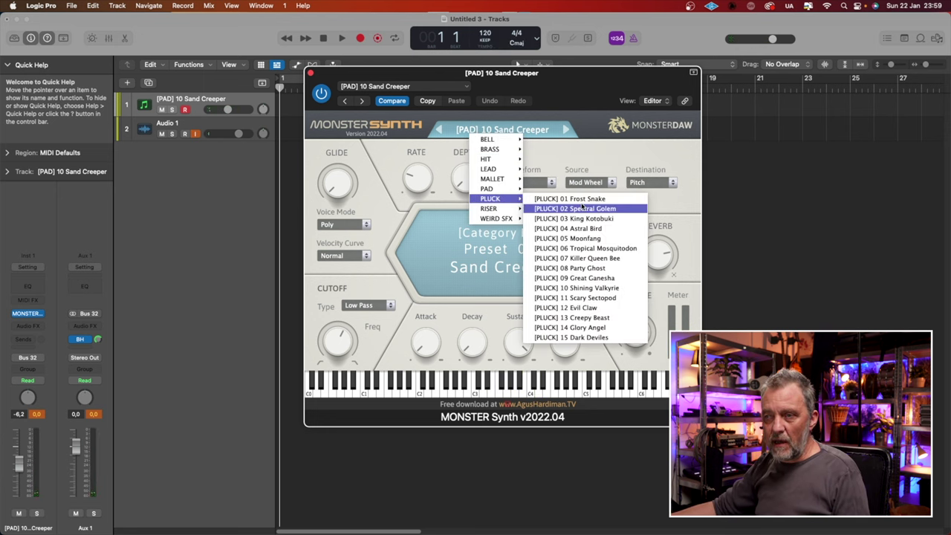
{"action": "left_click", "coordinate": [585, 199]}
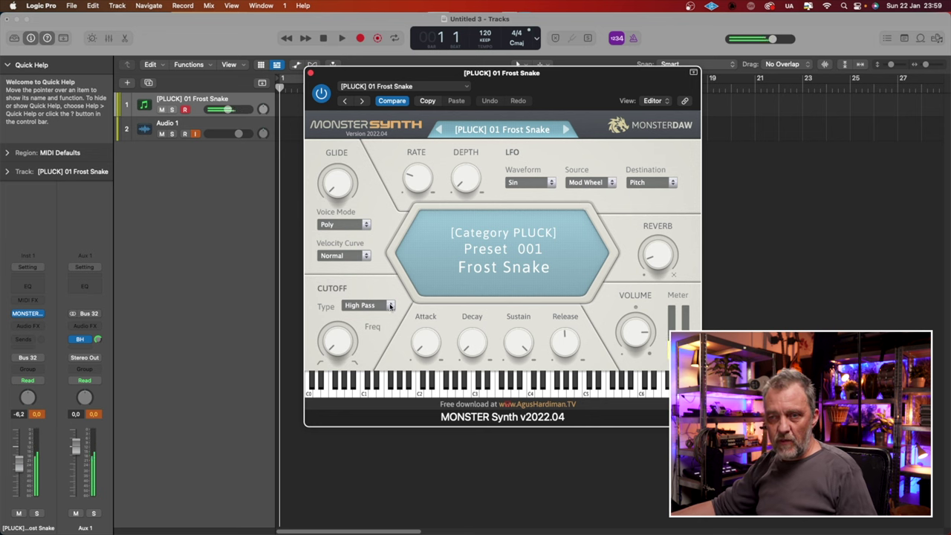
{"action": "left_click", "coordinate": [391, 305]}
{"action": "left_click", "coordinate": [379, 327]}
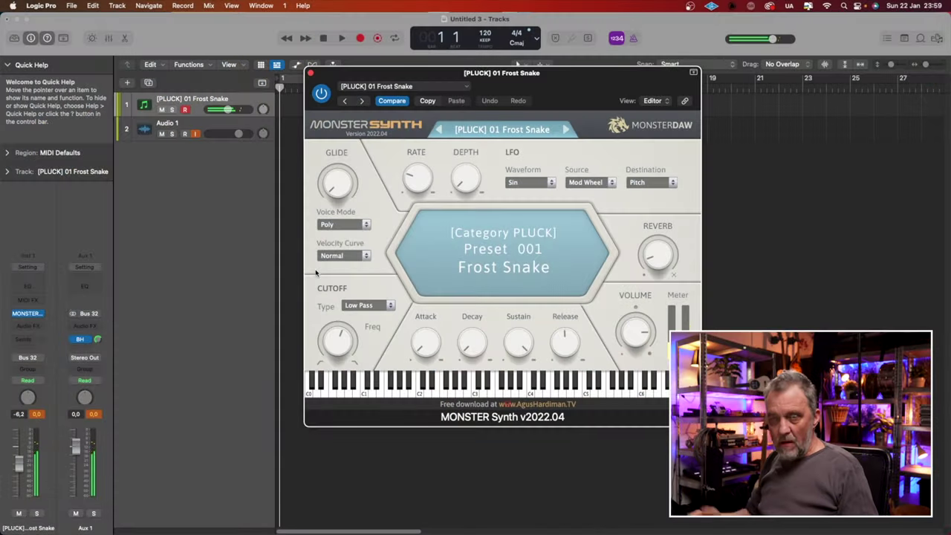
Load the riser preset 01 Fury Firebird in the synth
{"action": "left_click", "coordinate": [515, 138]}
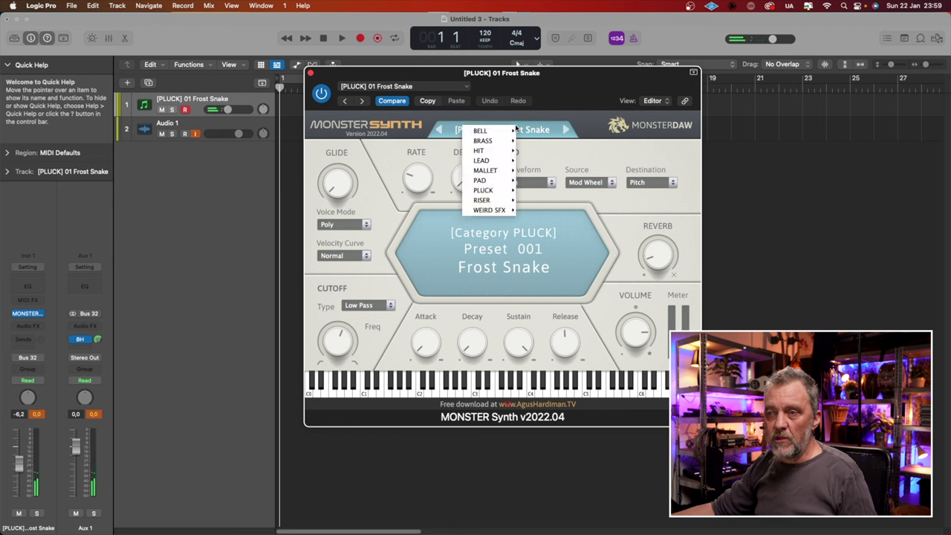
{"action": "mouse_move", "coordinate": [515, 131]}
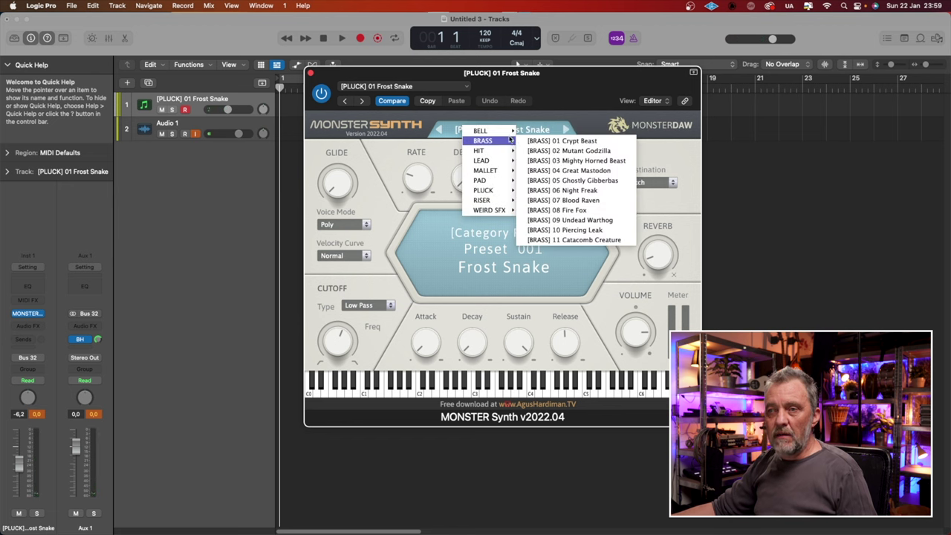
{"action": "mouse_move", "coordinate": [502, 203]}
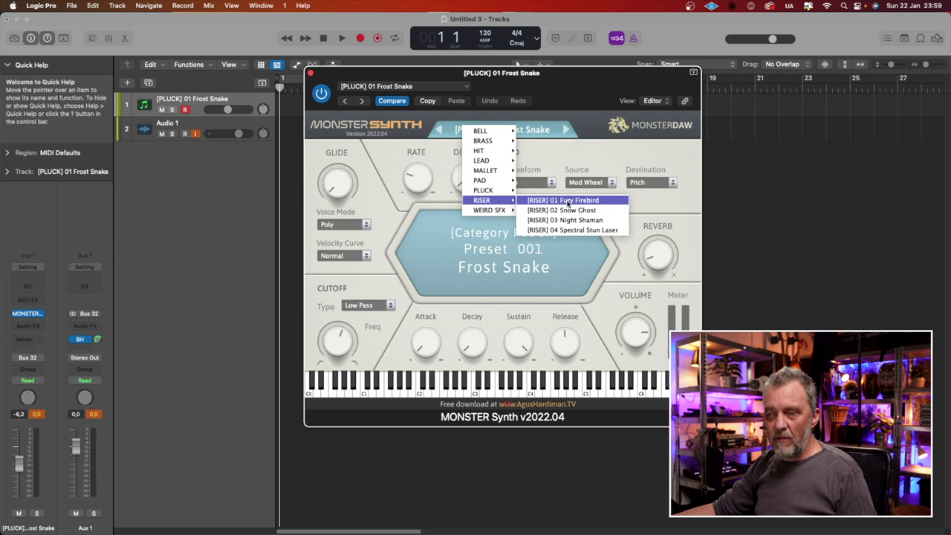
{"action": "left_click", "coordinate": [567, 200]}
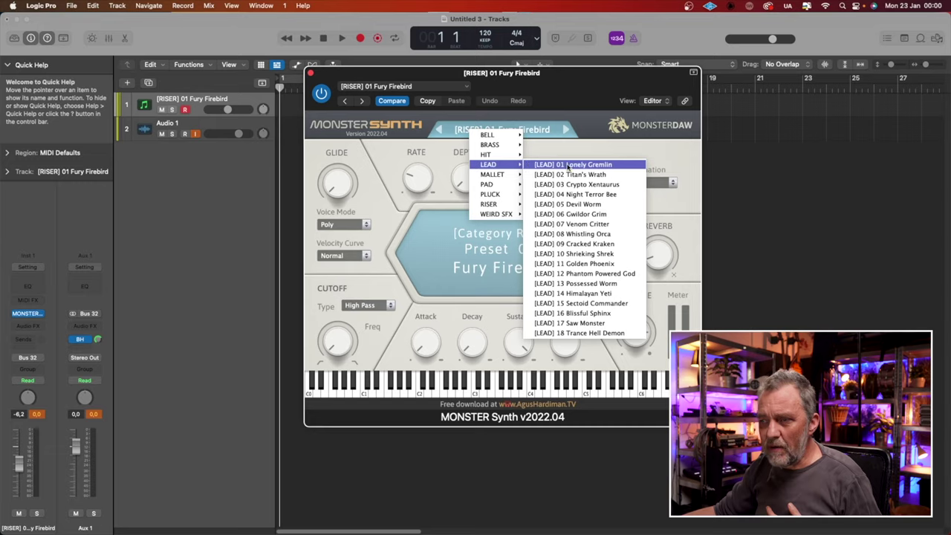
Audition the lead preset 08 Whistling Orca, followed by the lead preset 16 Blissful Sphinx, in the synth
{"action": "left_click", "coordinate": [585, 234]}
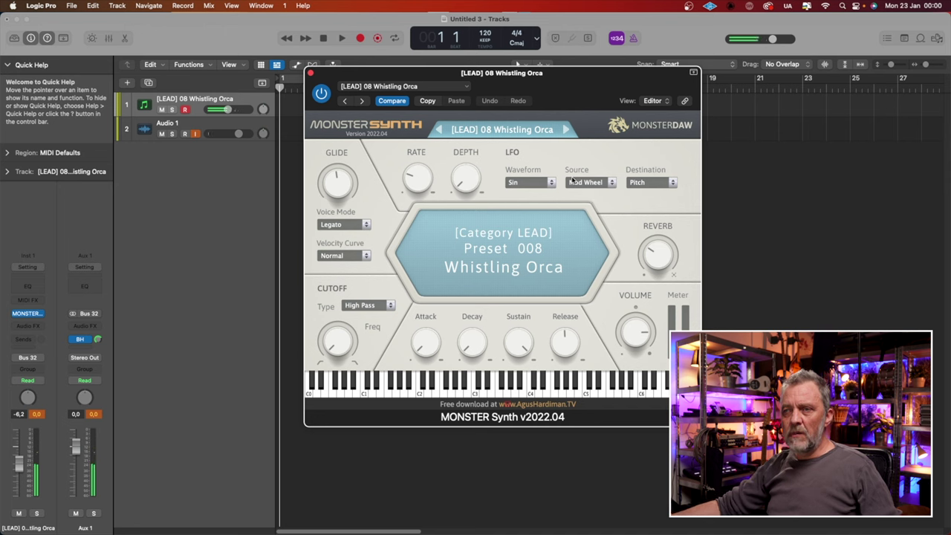
{"action": "left_click", "coordinate": [525, 128]}
{"action": "mouse_move", "coordinate": [514, 150]}
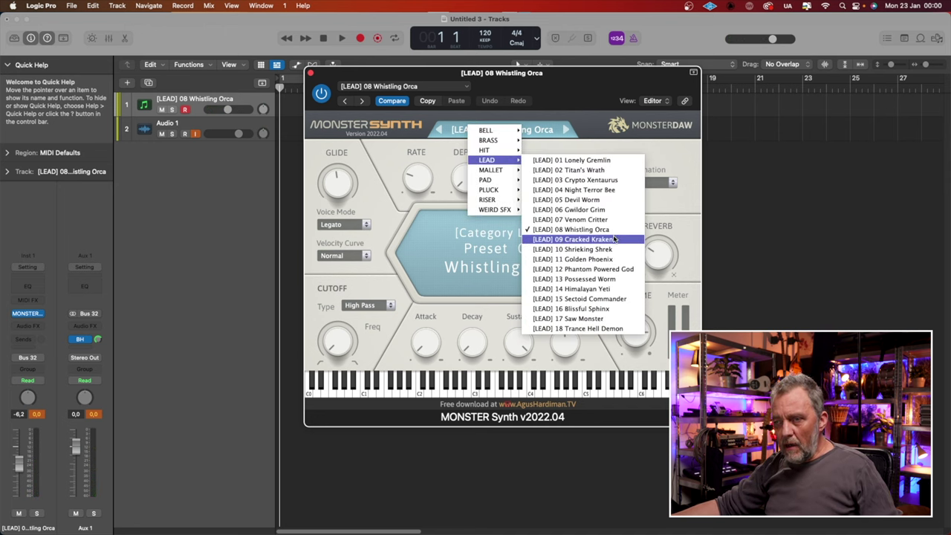
{"action": "left_click", "coordinate": [614, 309]}
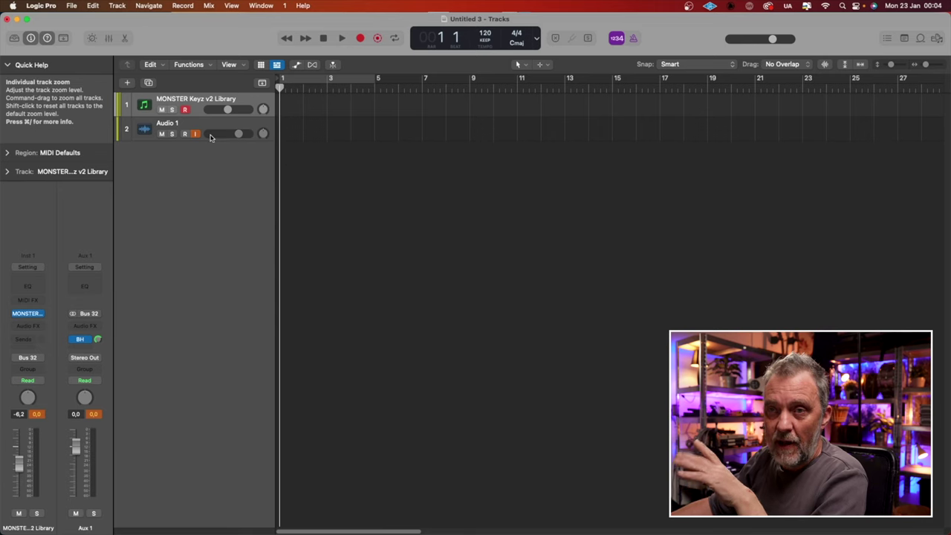
Open the plug-in window of the MONSTER Keyz v2 instrument on the first track
{"action": "left_click", "coordinate": [27, 314]}
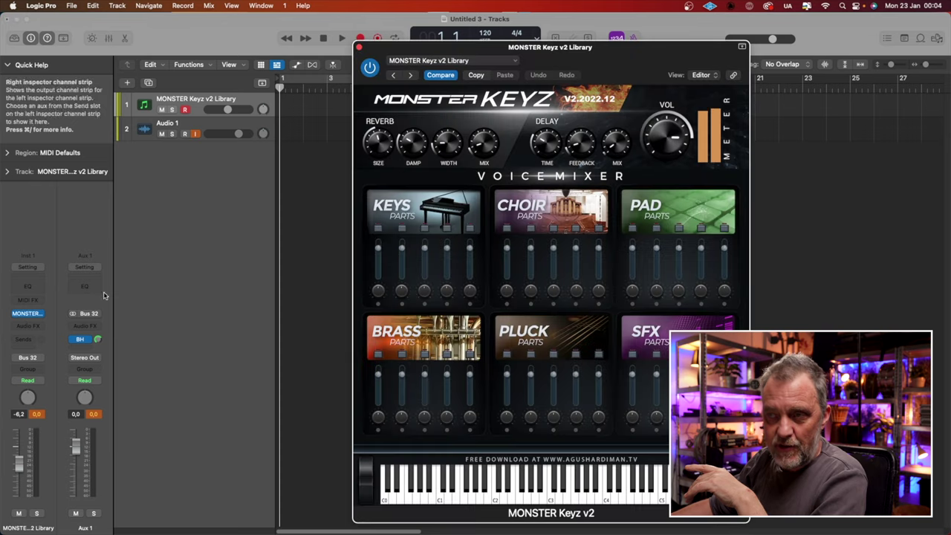